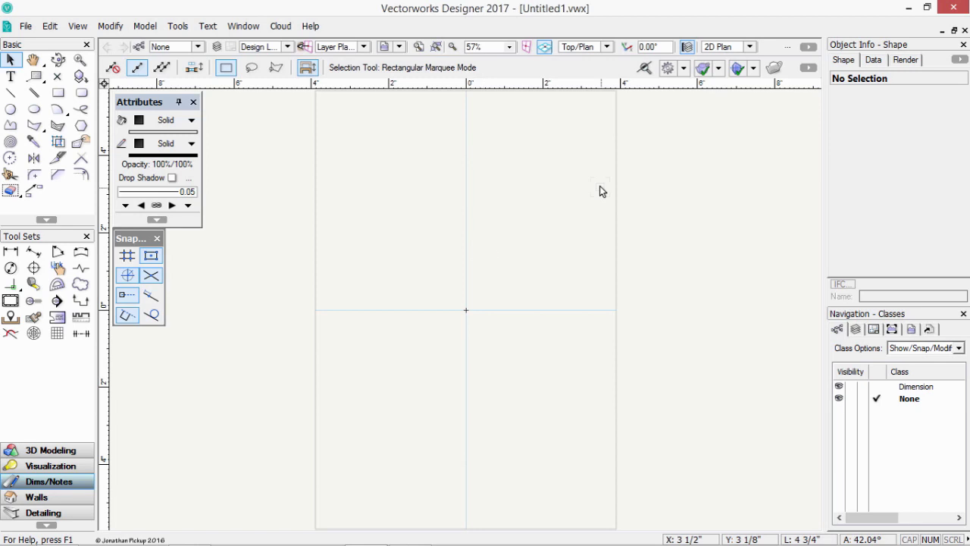
Switch to the Right Isometric view and define a new rectangle with width 3 3/4" and height 1 3/4"
click(606, 47)
click(606, 172)
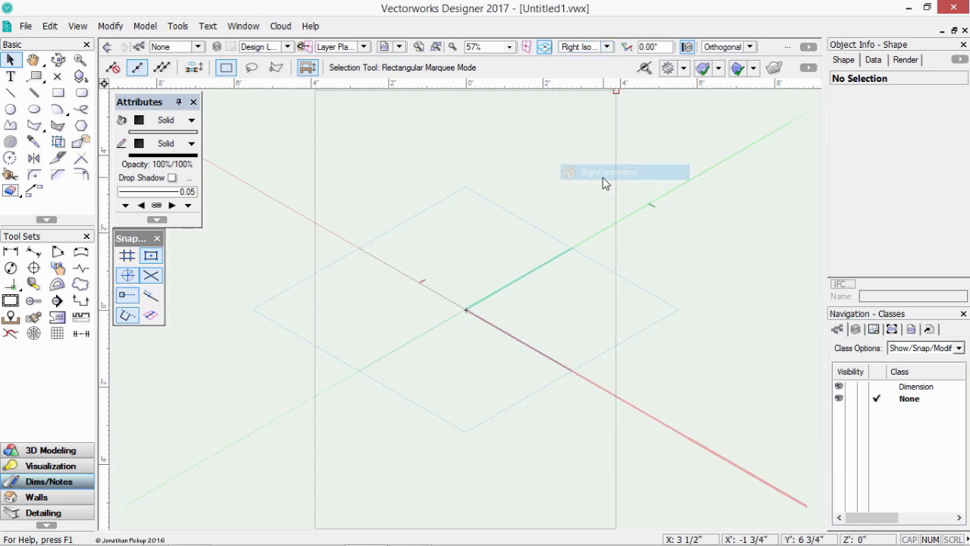
click(58, 94)
double_click(58, 95)
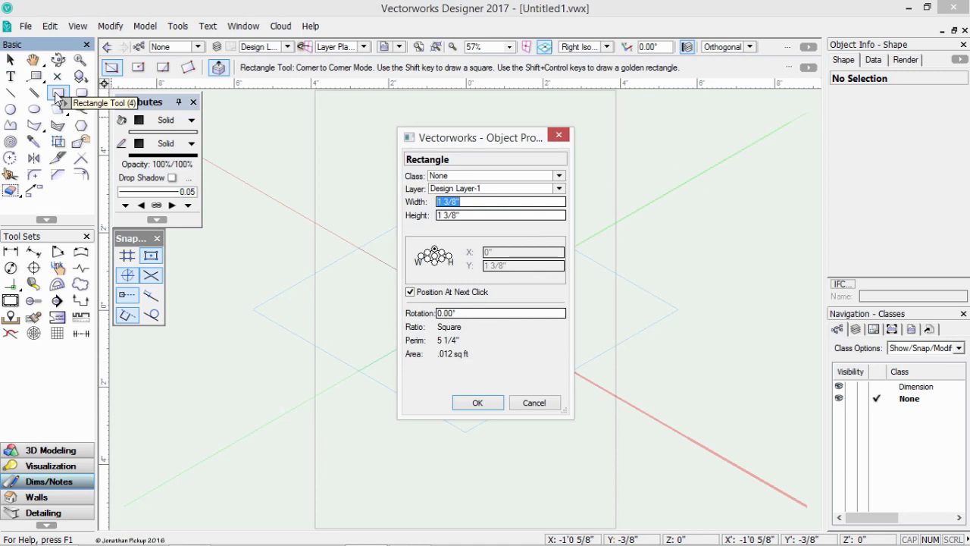
text(3 3/4)
key(Tab)
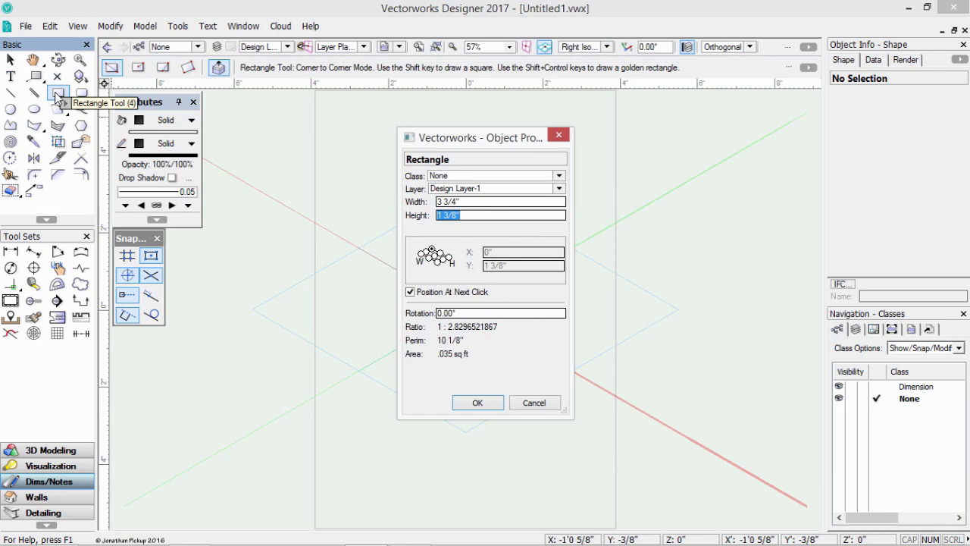
text(1 3/4)
key(Tab)
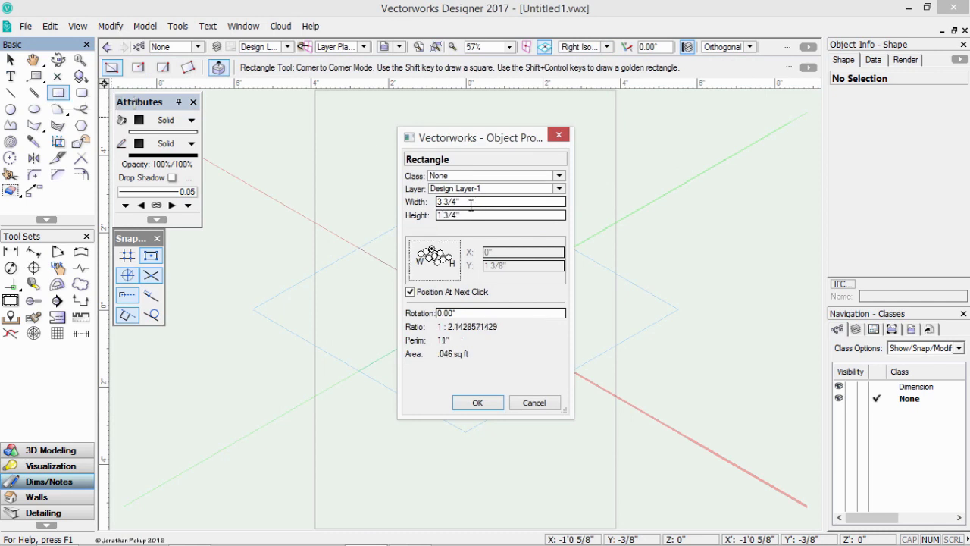
Position the rectangle by its center at X 0, Y 0 instead of at the next click, and create it
click(436, 256)
click(437, 292)
drag(506, 251, 460, 250)
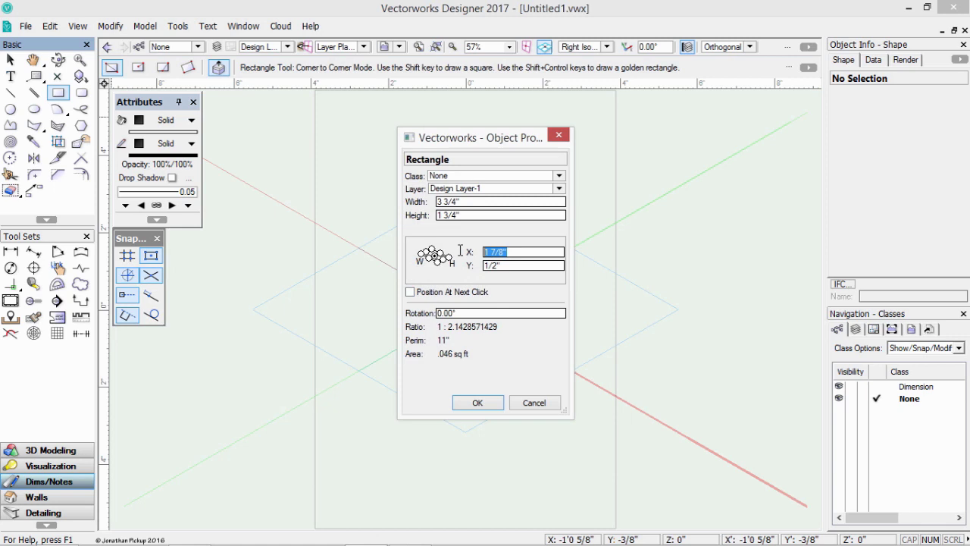
text(0)
key(Tab)
text(0)
key(Tab)
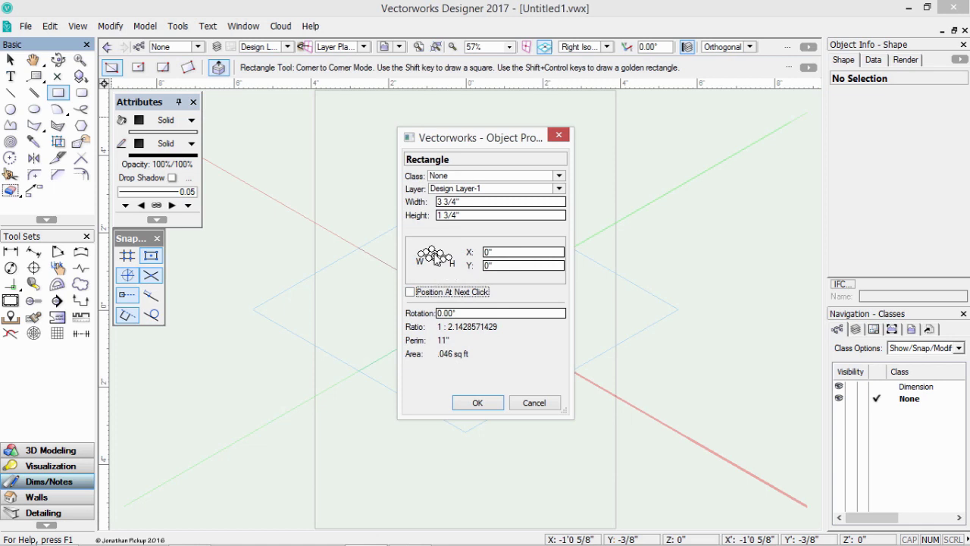
click(478, 403)
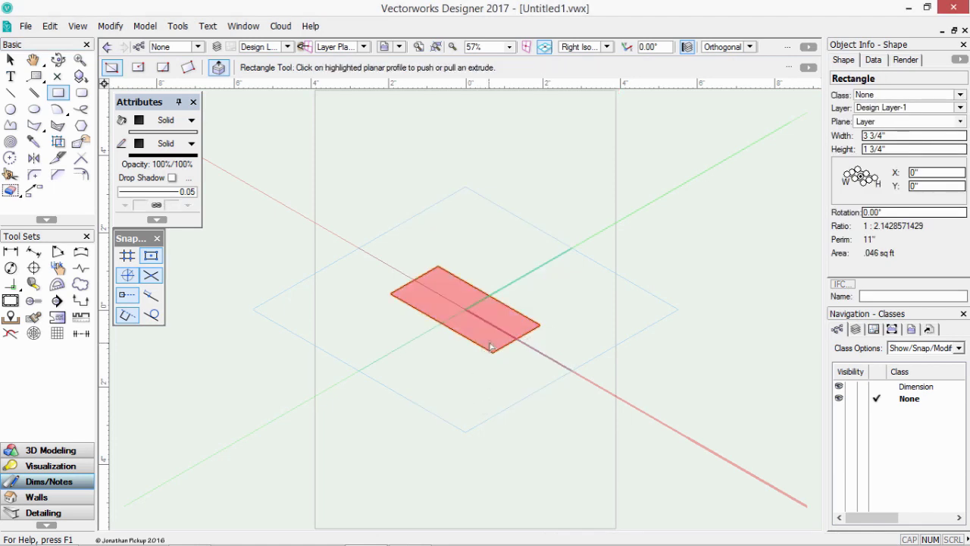
Push/pull the rectangle upward into an extrusion .25" high
drag(491, 345, 494, 264)
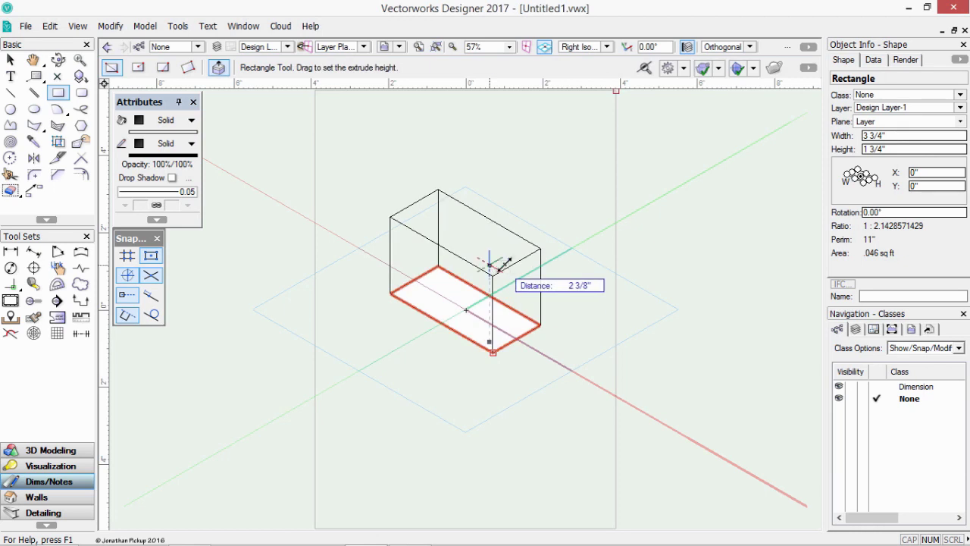
text(6)
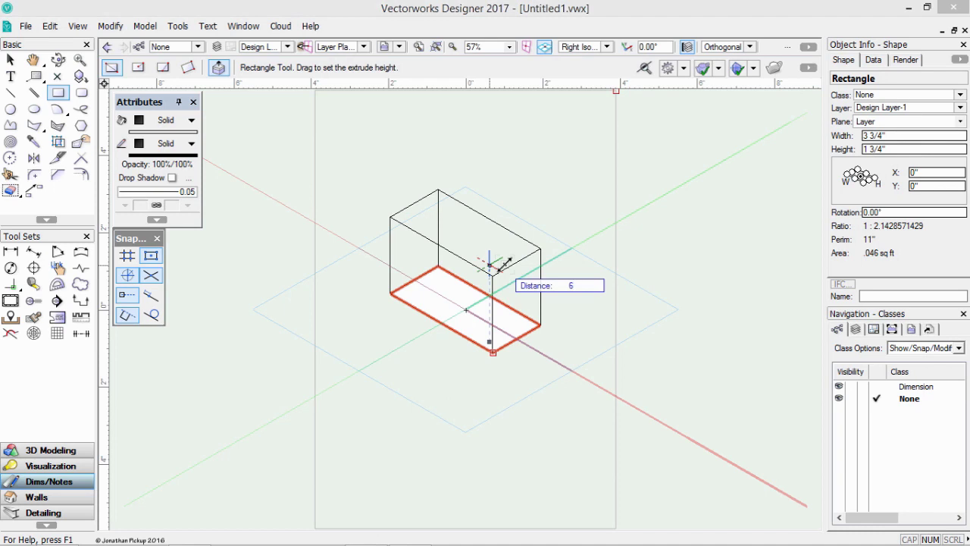
text(mm)
key(BackSpace)
key(BackSpace)
key(BackSpace)
text(.25)
key(Tab)
key(Return)
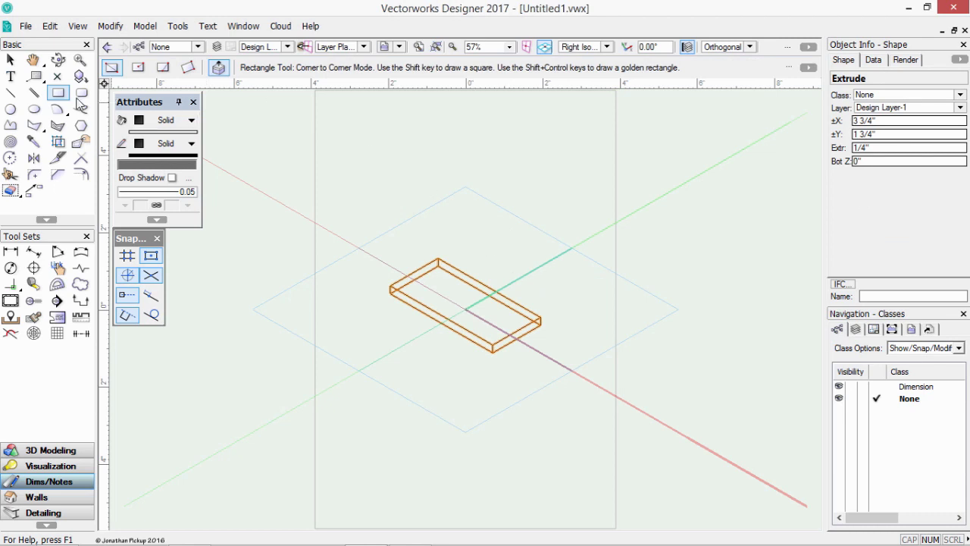
In Top/Plan view, trim the slab along a slanted line from its upper right corner to the vertical axis below it, keeping the left part
click(606, 47)
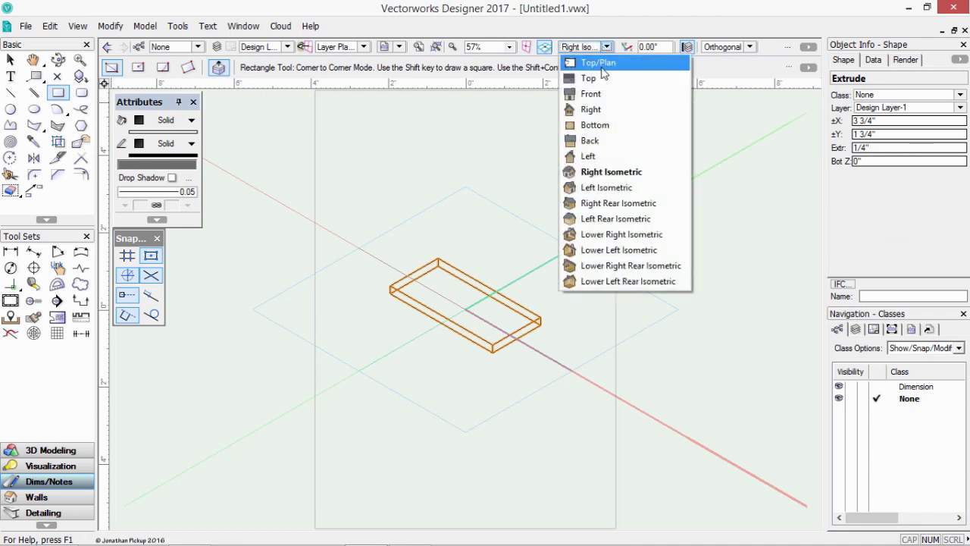
click(602, 65)
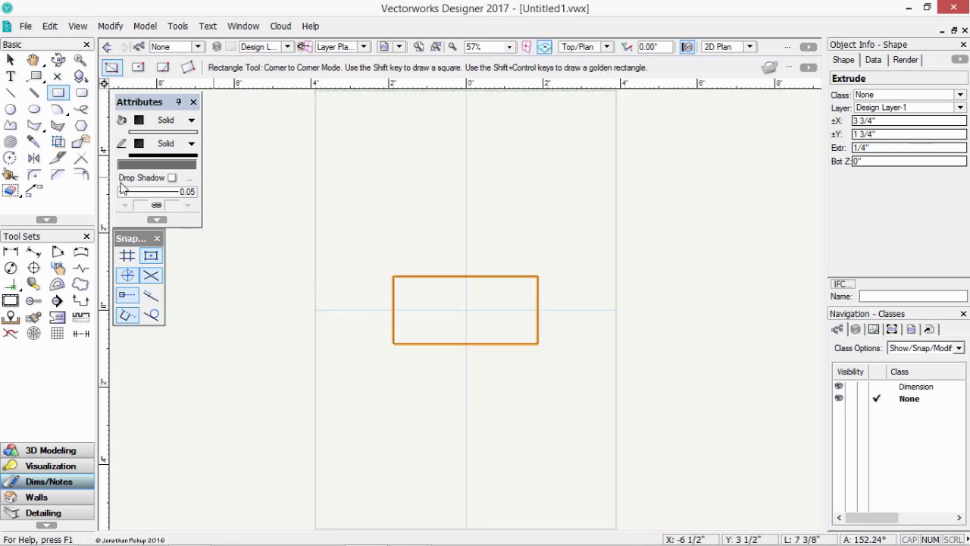
click(58, 157)
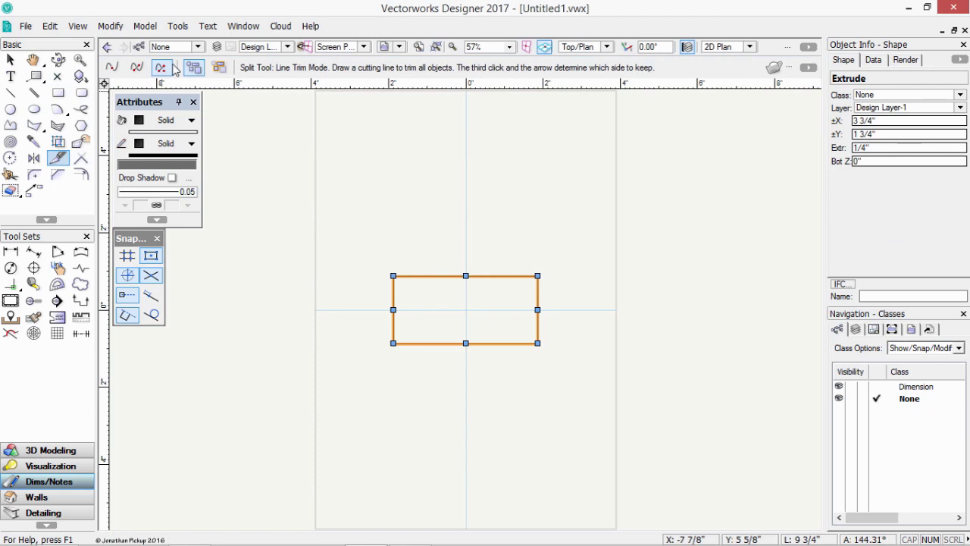
click(537, 275)
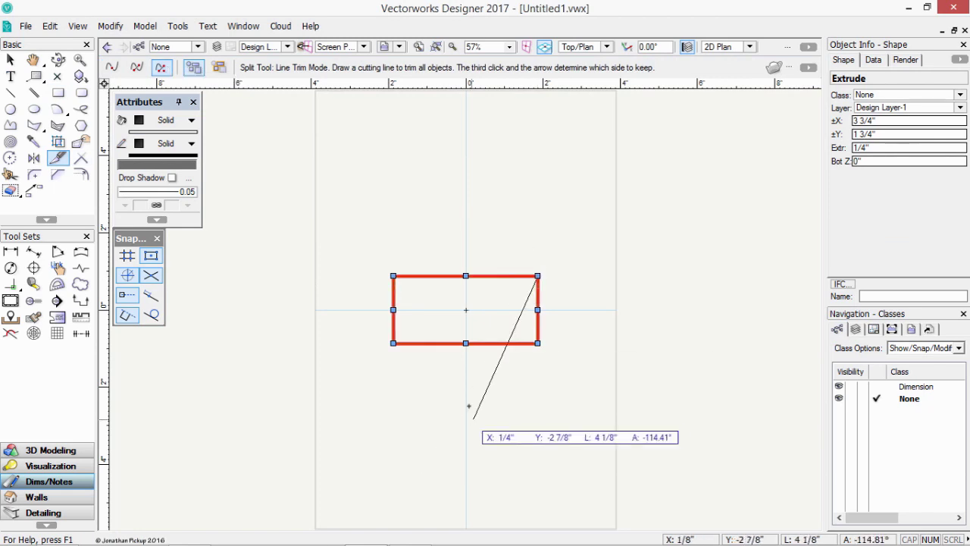
click(466, 404)
click(424, 377)
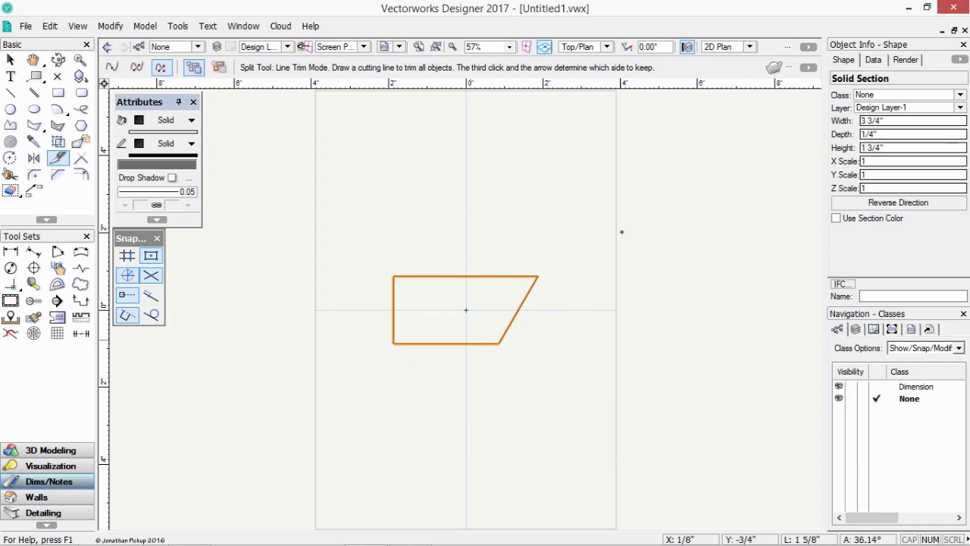
Return to the Right Isometric view and enable Smart Edge snapping to an offset of .5 in the SmartCursor settings
click(606, 47)
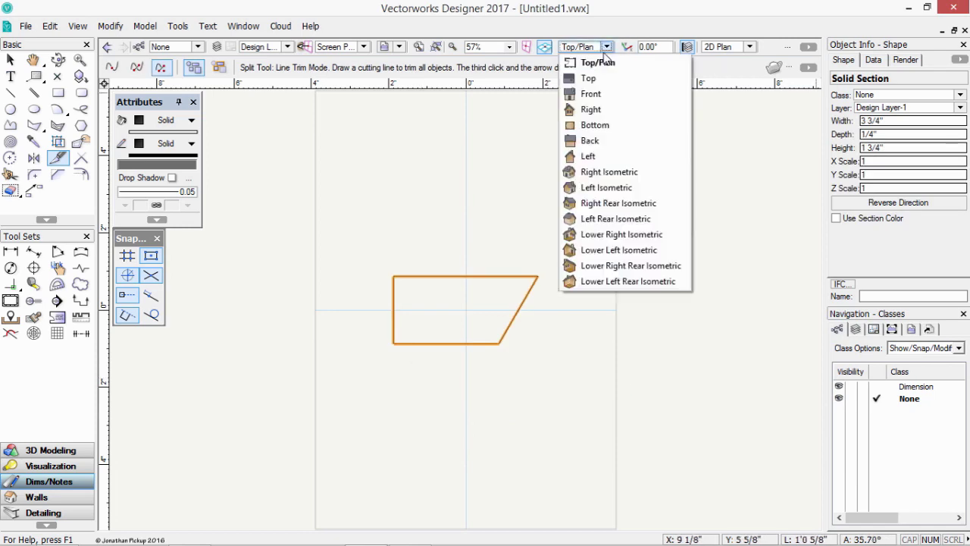
click(587, 175)
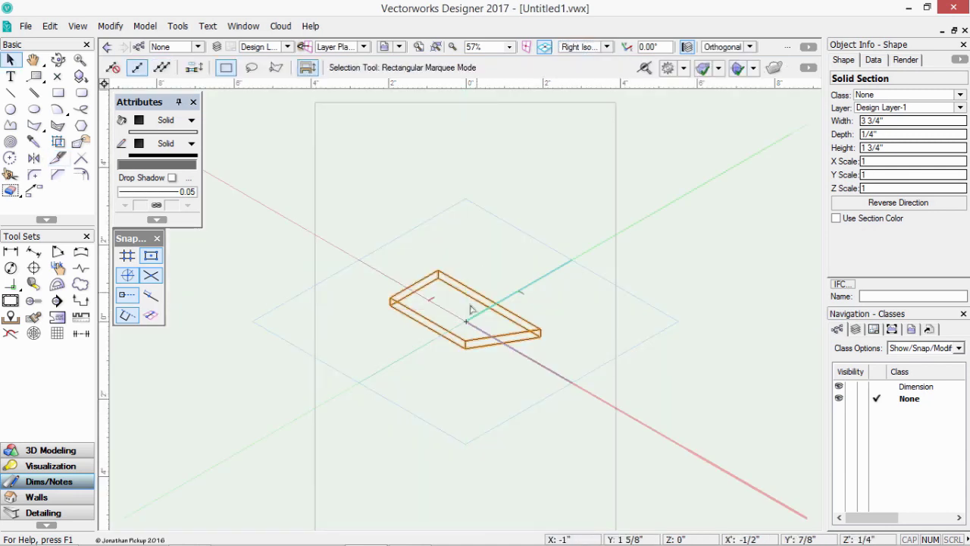
scroll(459, 314, up, 3)
scroll(460, 314, up, 2)
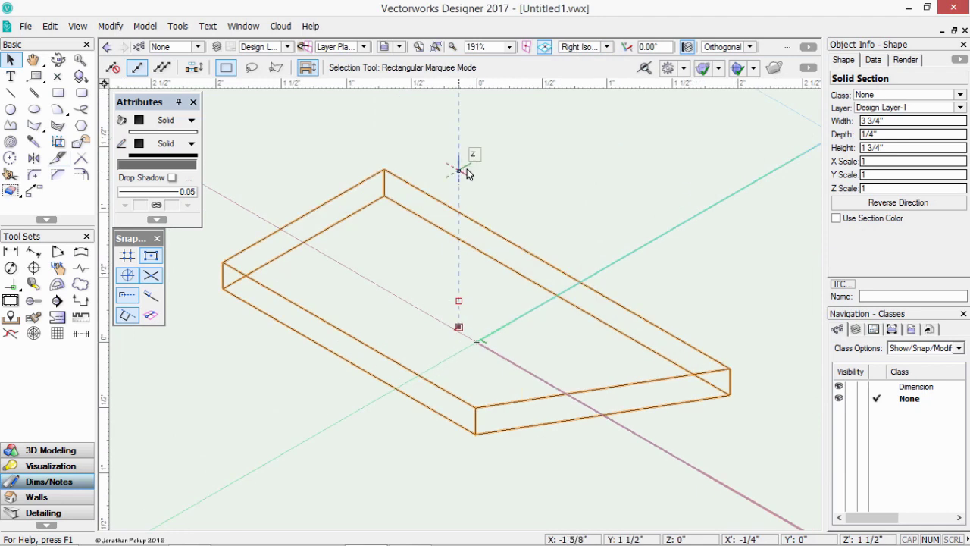
double_click(126, 317)
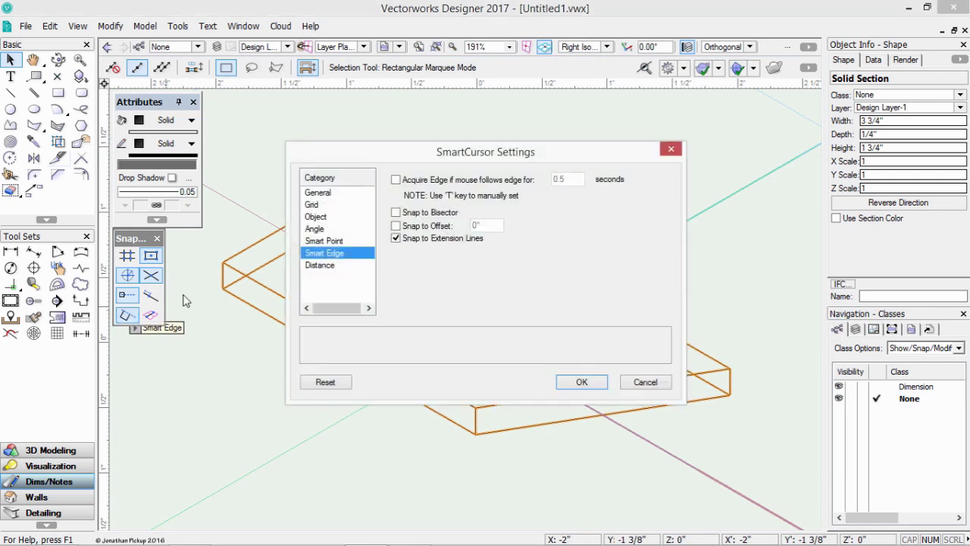
click(422, 227)
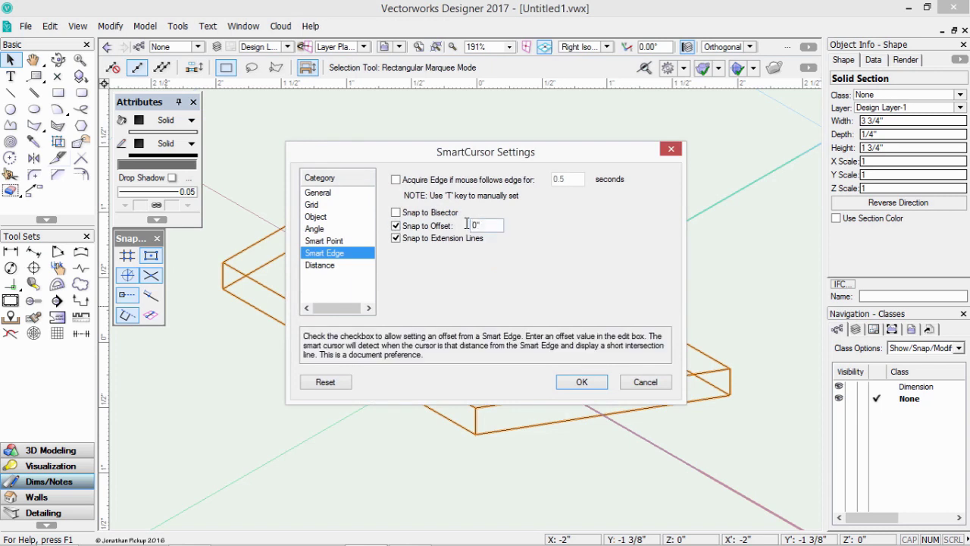
text(.5)
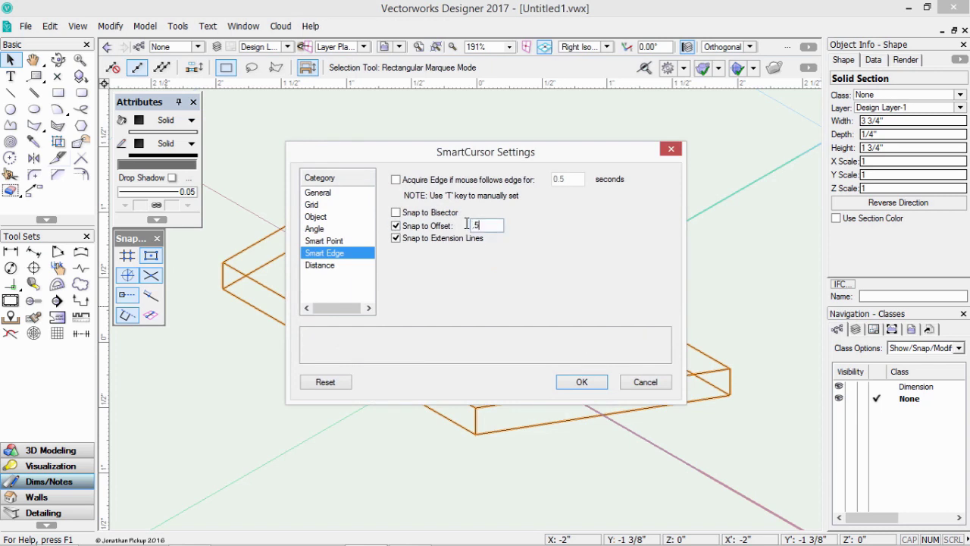
key(Tab)
Turn on automatic Smart Edge acquisition when the mouse follows an edge, and apply the SmartCursor settings
mouse_move(445, 218)
mouse_move(442, 184)
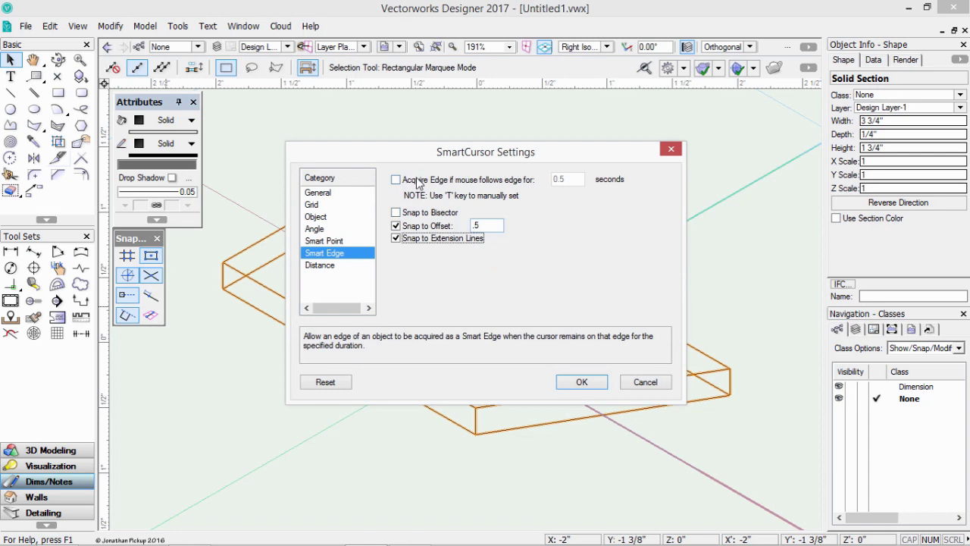
click(418, 181)
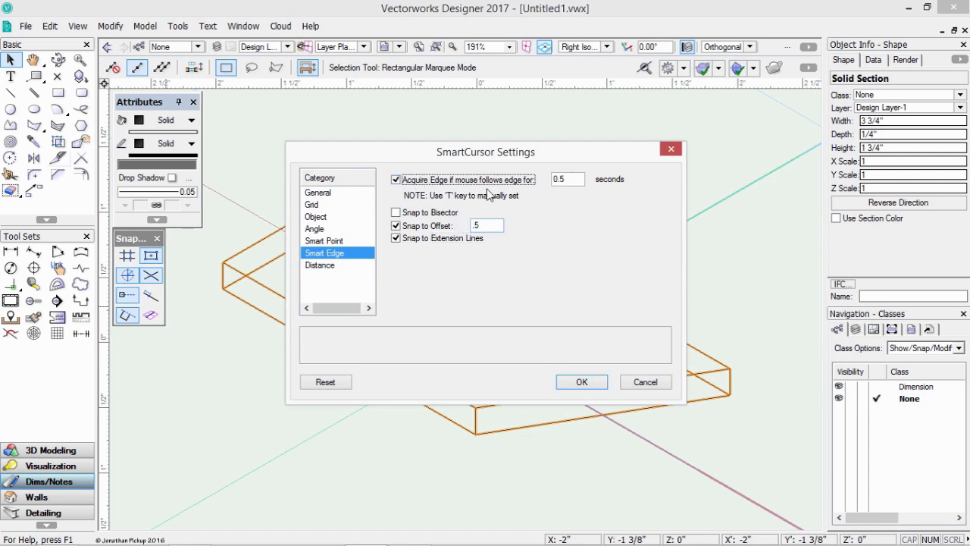
mouse_move(501, 189)
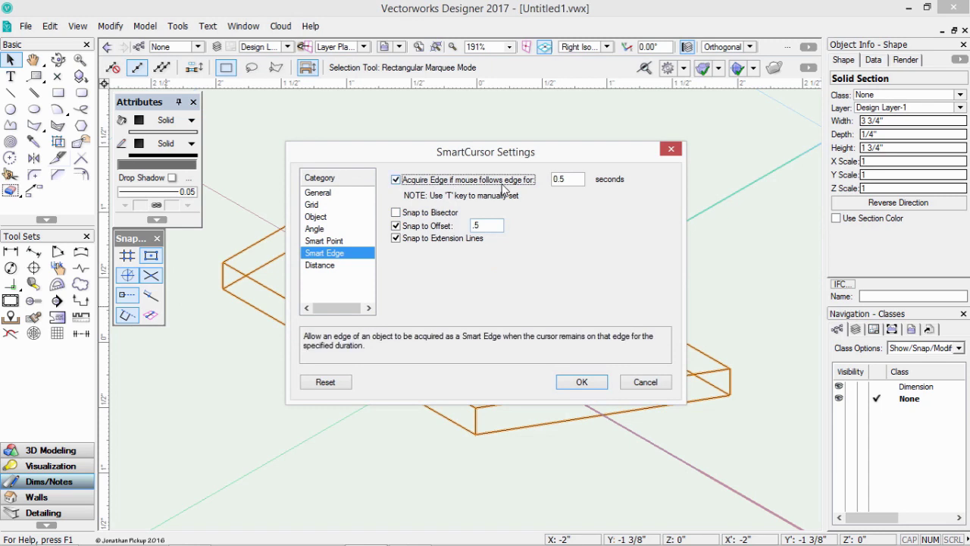
click(581, 382)
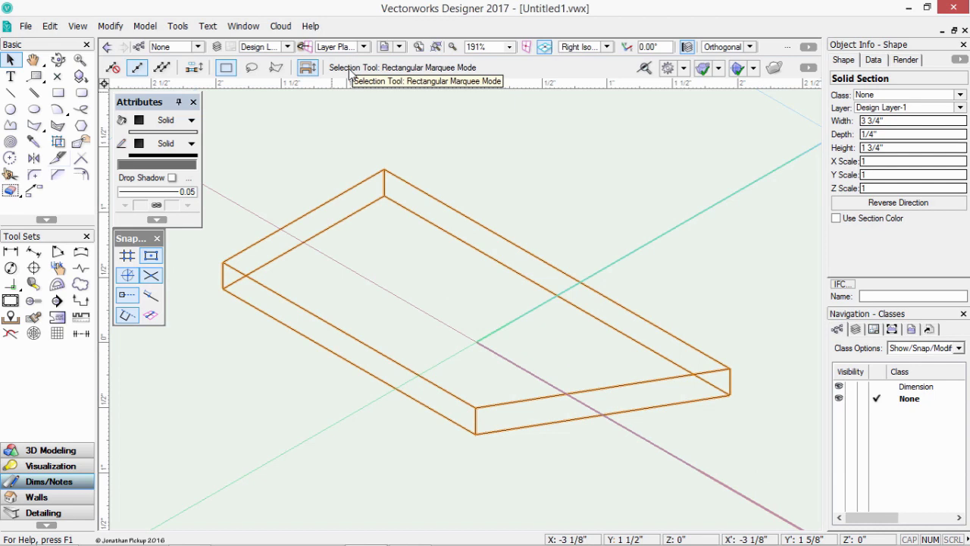
Using the Automatic plane, cut a .25" radius circular hole through the slab at the offset snap near its front left corner
click(10, 108)
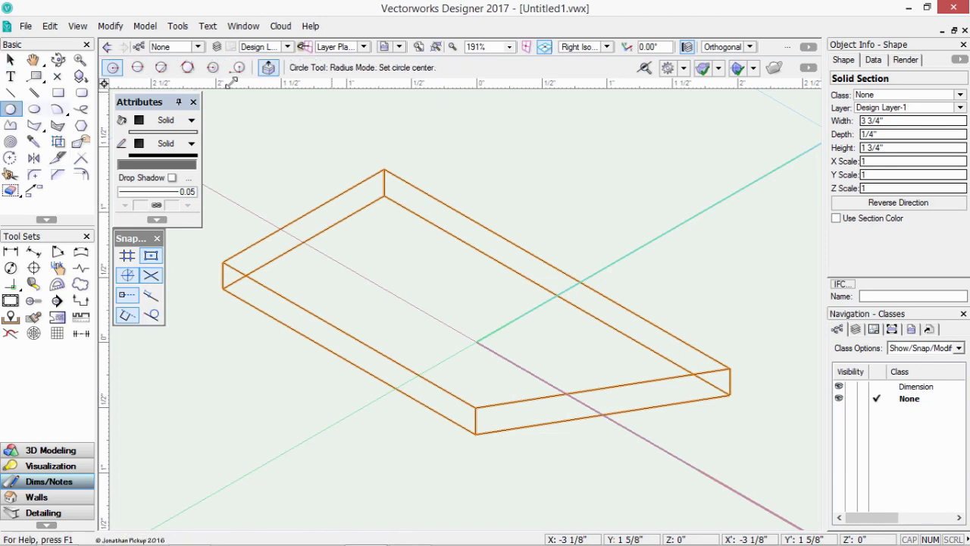
click(357, 48)
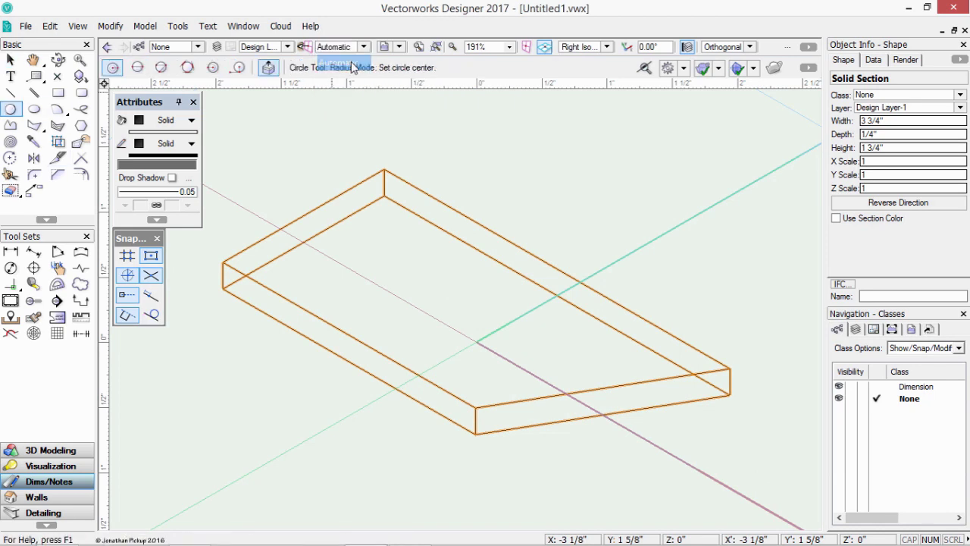
click(343, 62)
click(481, 312)
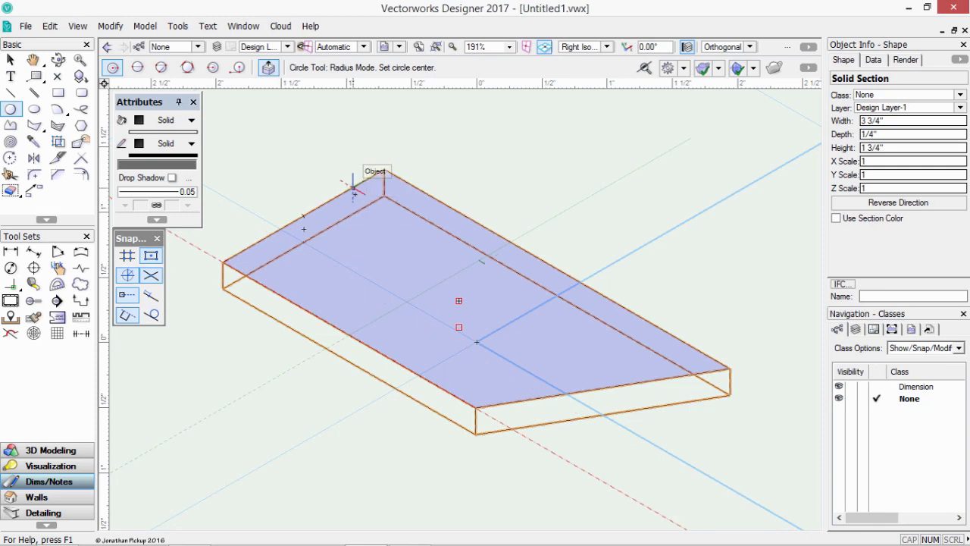
click(314, 262)
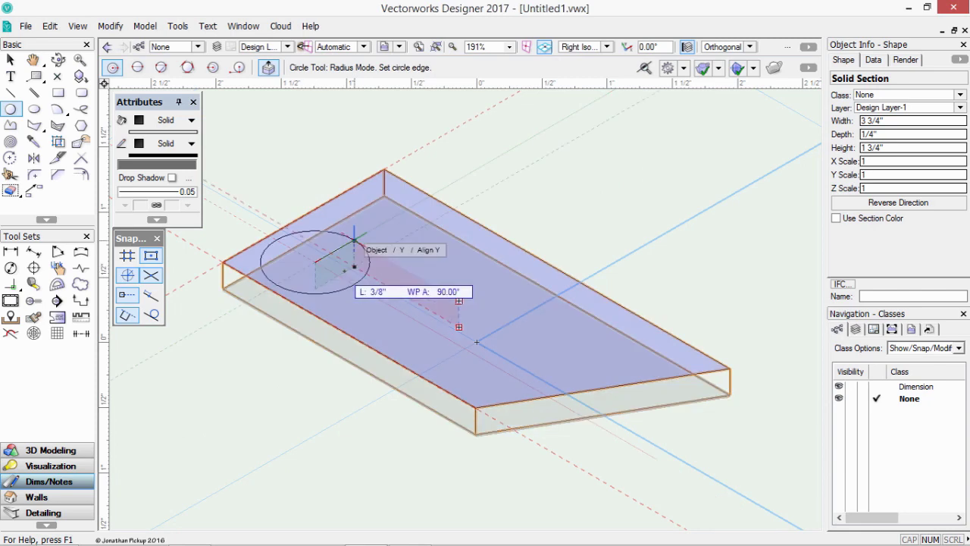
text(.25)
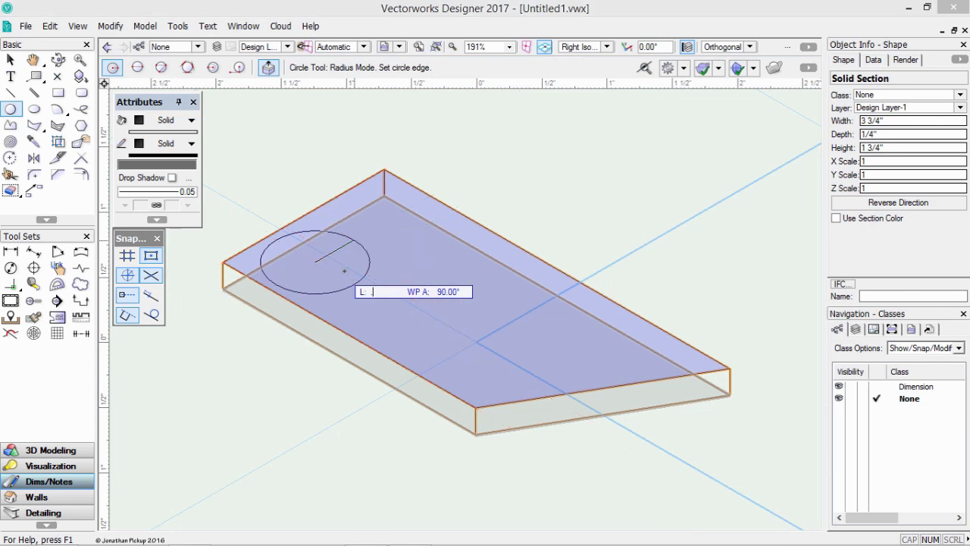
key(Tab)
key(Return)
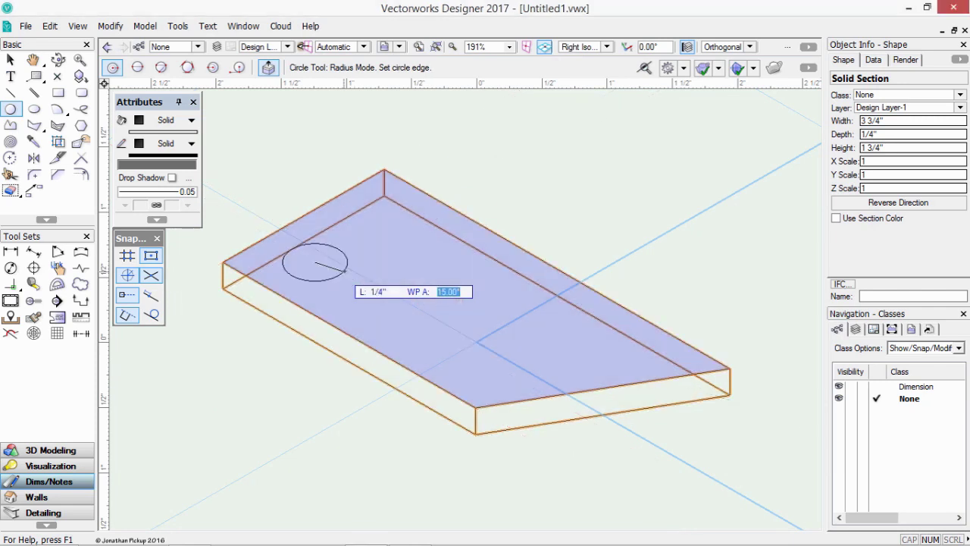
click(302, 264)
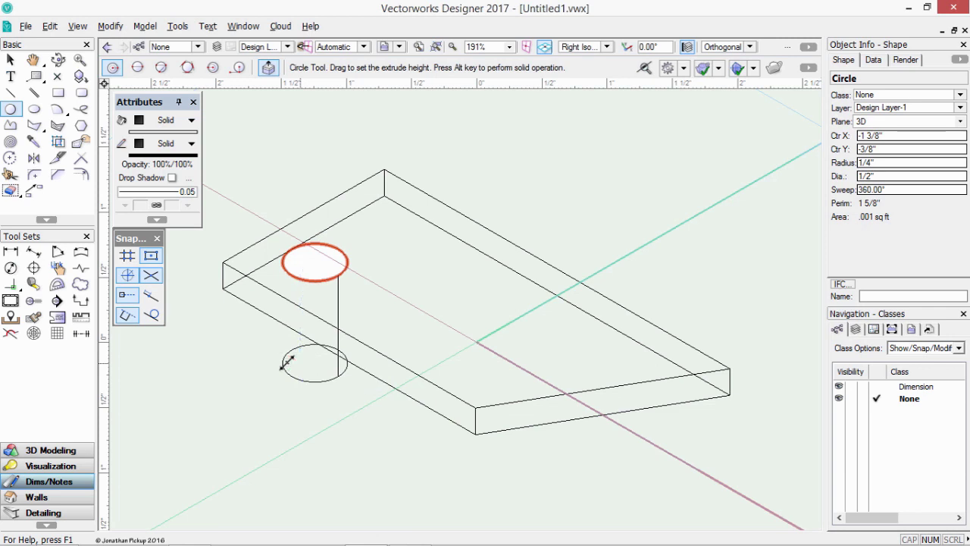
click(288, 363)
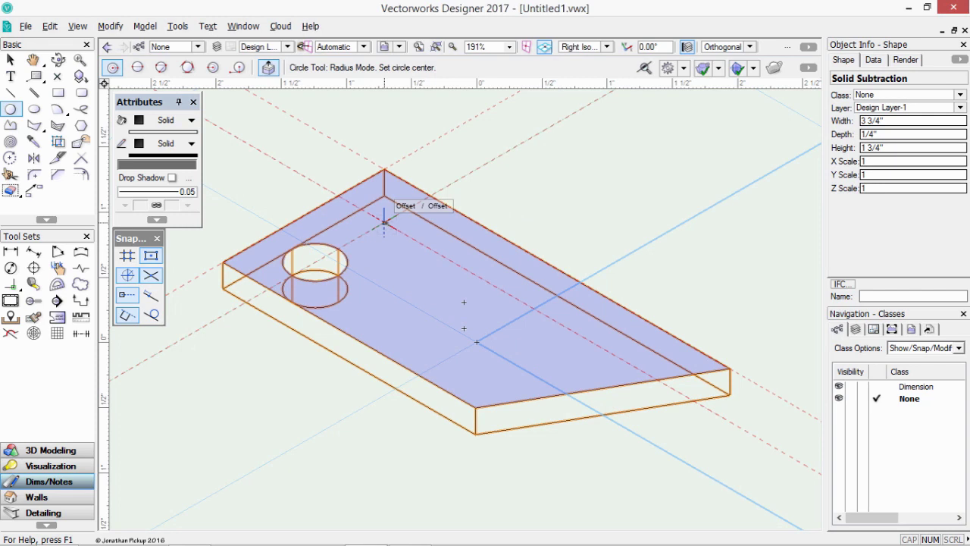
Cut a 6mm radius circular hole through the slab at the offset snap near its back left corner
click(384, 221)
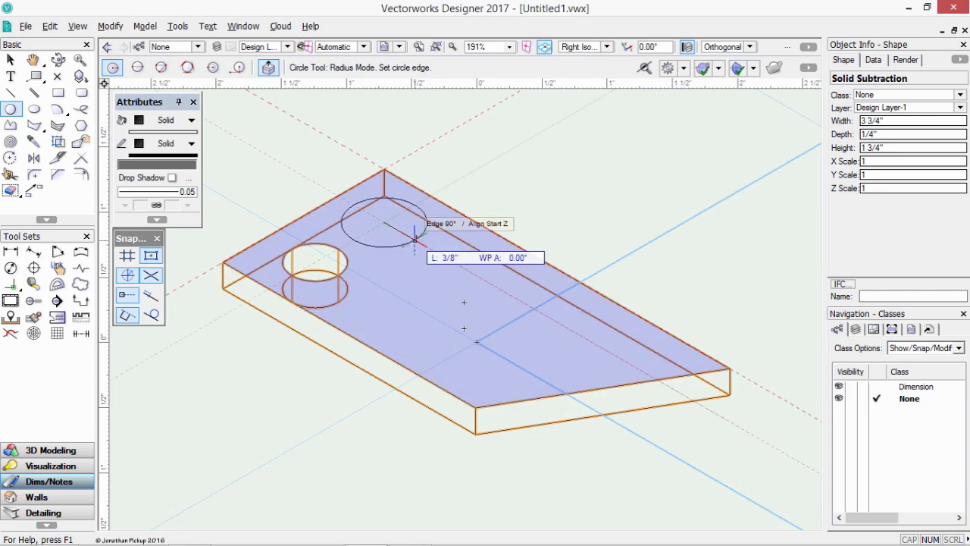
text(6mm)
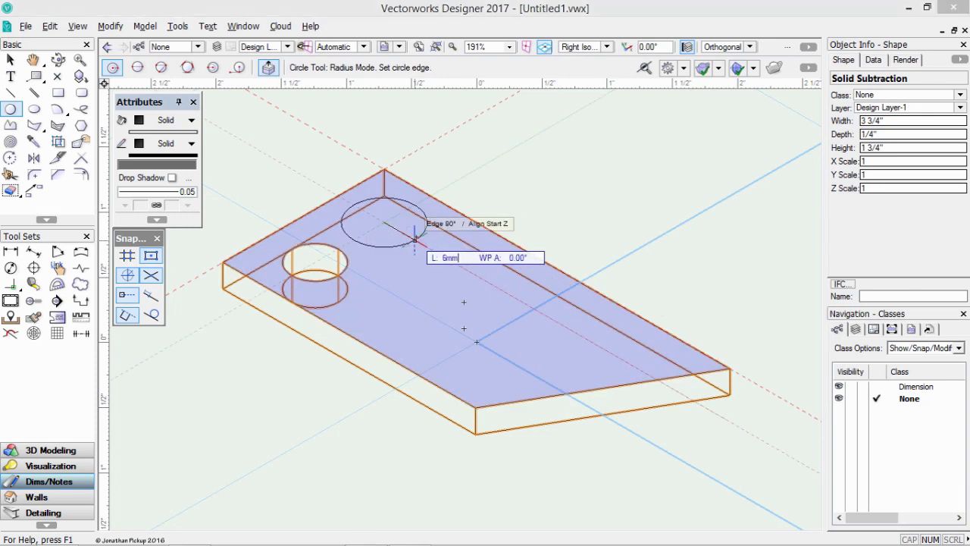
key(Tab)
key(Return)
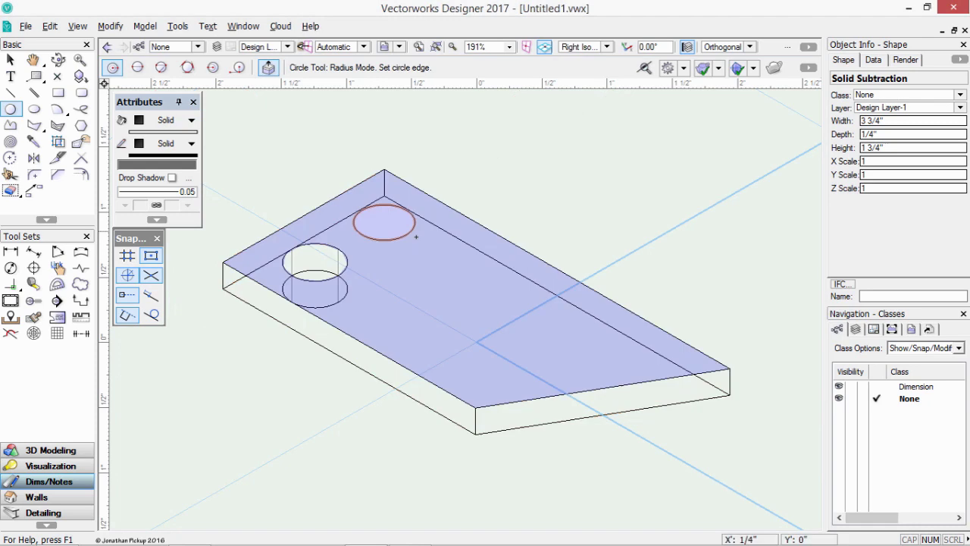
drag(388, 227, 390, 421)
click(371, 419)
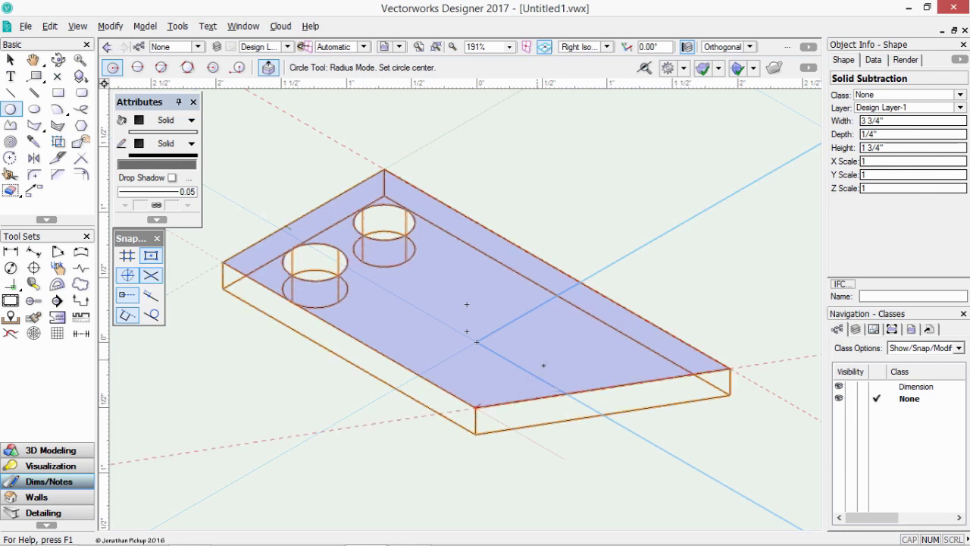
Try to push a .25" radius circle down through the slab at the offset snap near its angled end, and undo it
click(603, 349)
text(6)
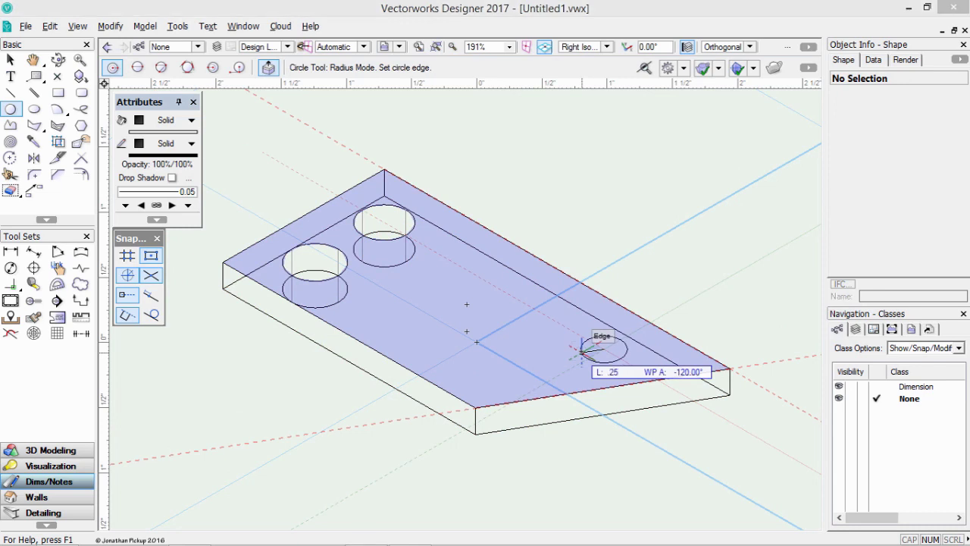
key(Return)
click(574, 353)
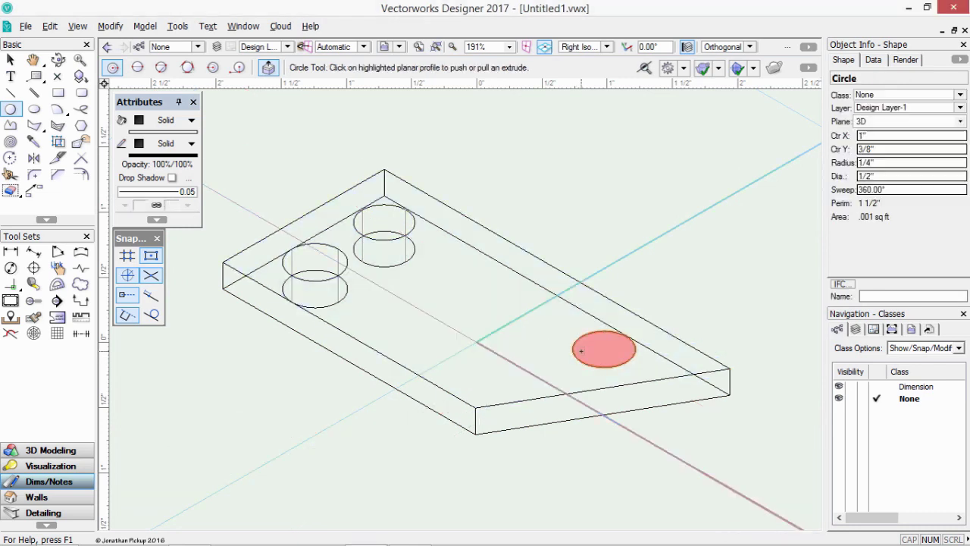
click(593, 350)
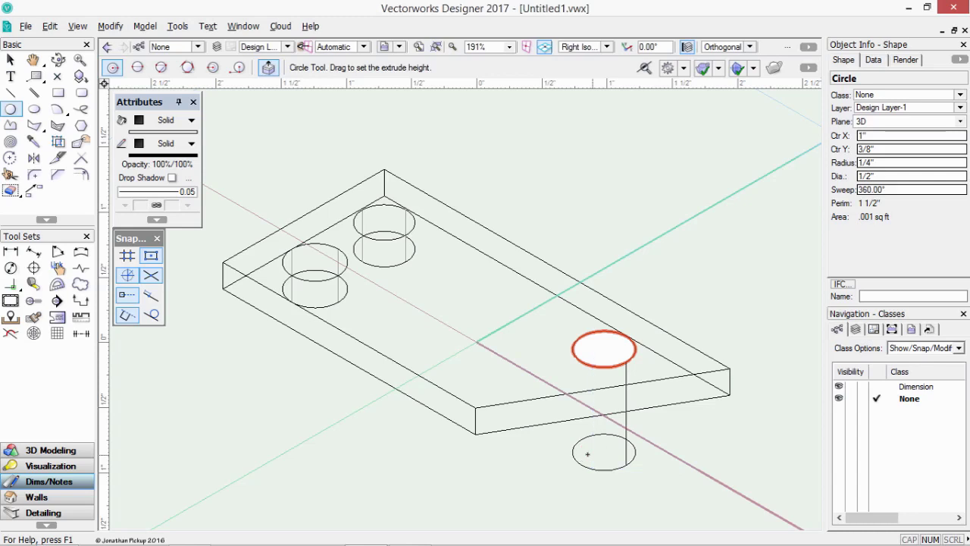
click(589, 453)
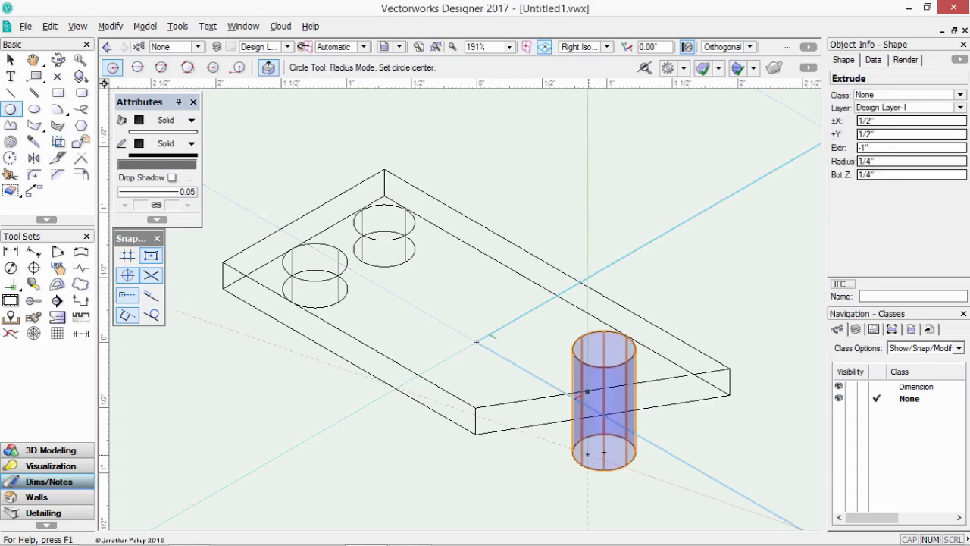
key(ctrl+z)
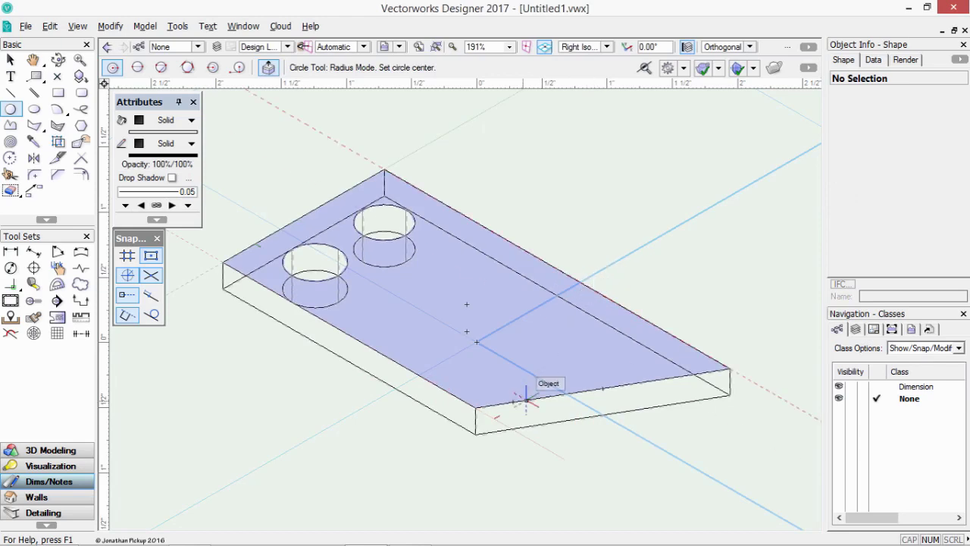
Cut a 6mm radius circular hole through the slab at the offset snap where the angled end meets the back edge
click(604, 348)
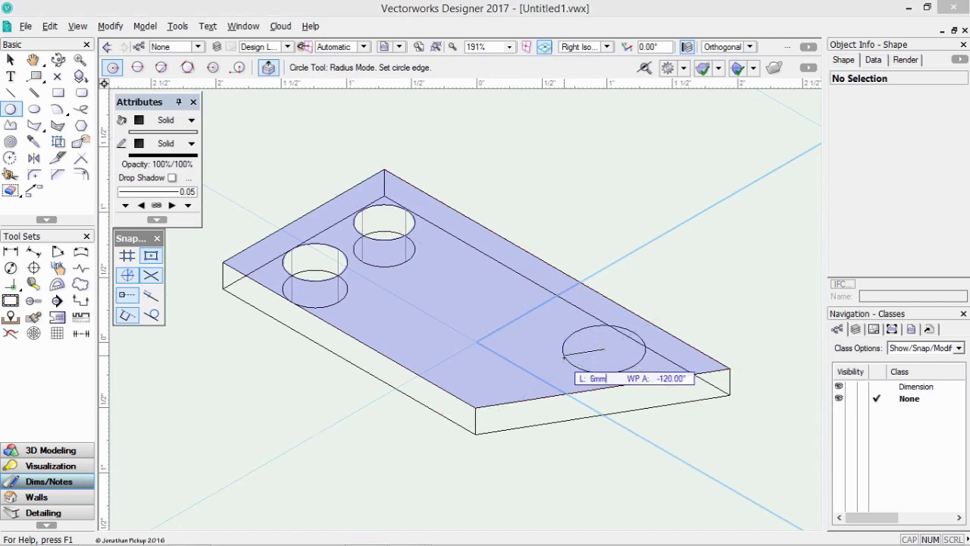
click(574, 349)
click(573, 350)
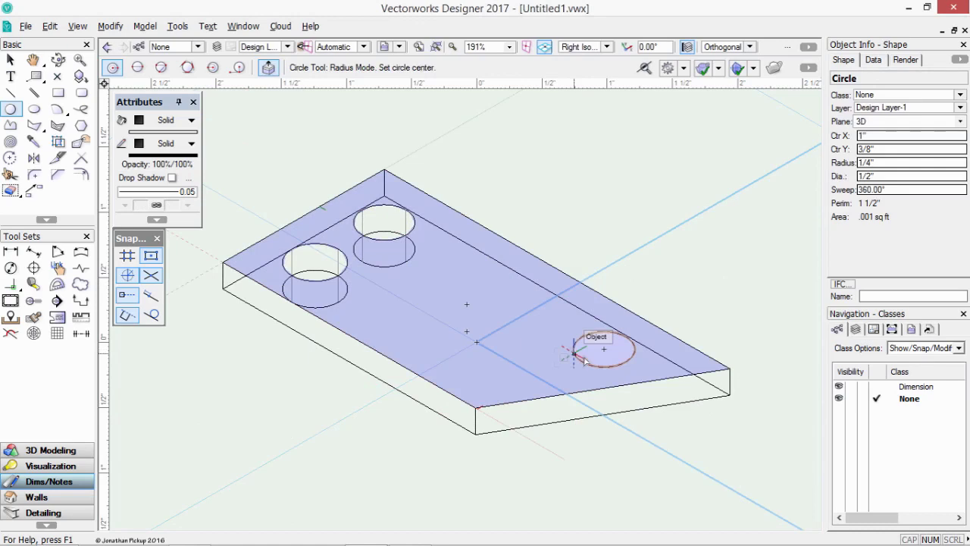
drag(593, 360, 574, 462)
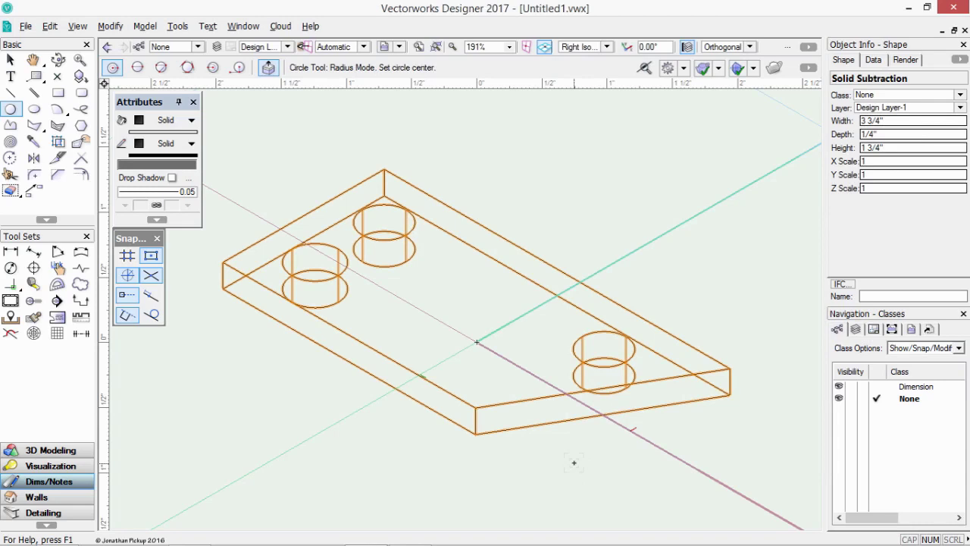
Try pulling a freehand circle on the middle of the slab's top face up into a cylinder, and undo both operations
click(447, 305)
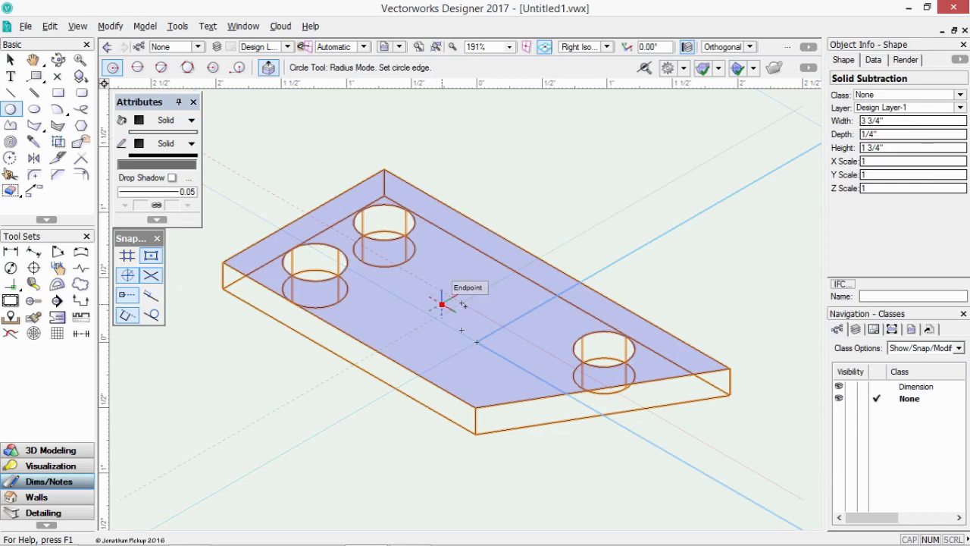
click(487, 304)
drag(447, 304, 447, 168)
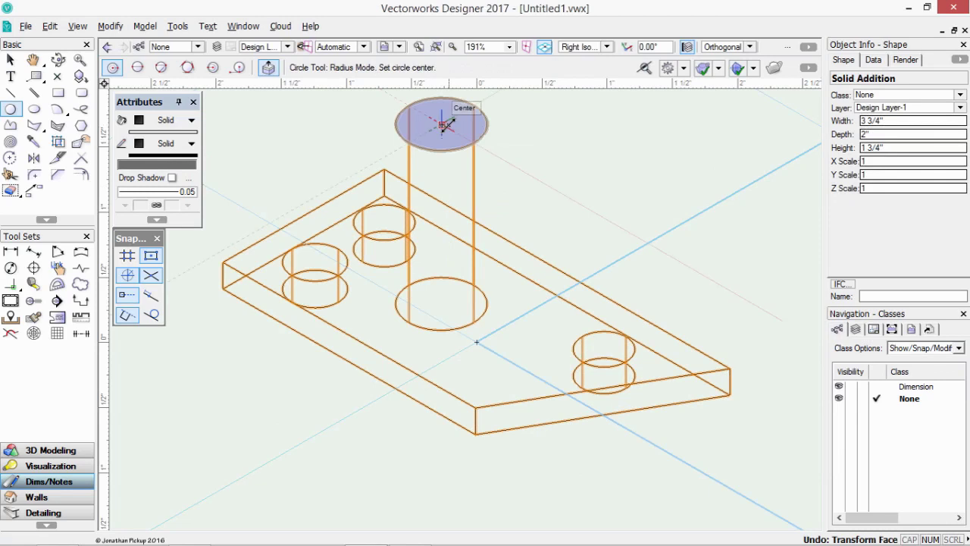
key(ctrl+z)
key(ctrl+z)
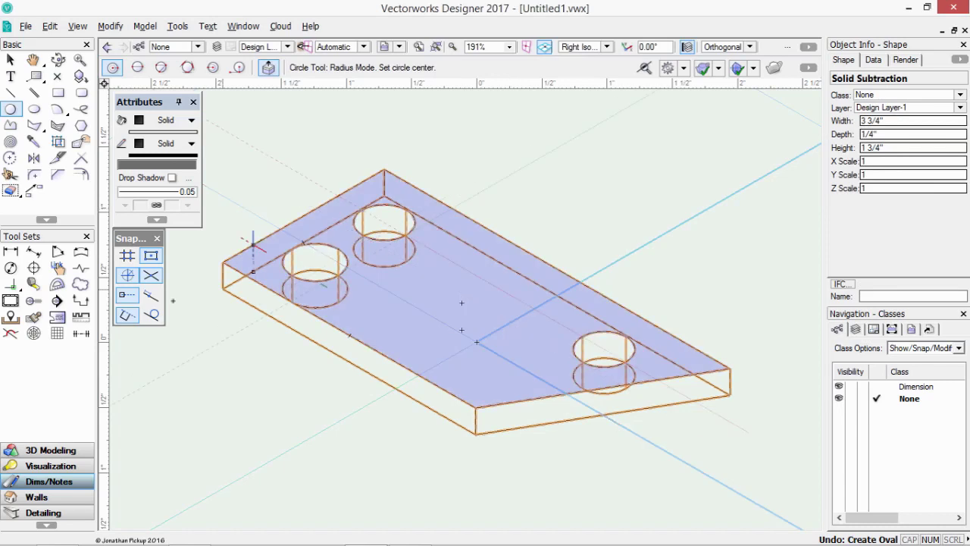
Fillet the slab's four vertical corner edges with a constant radius of 6mm, and deselect the slab
click(35, 452)
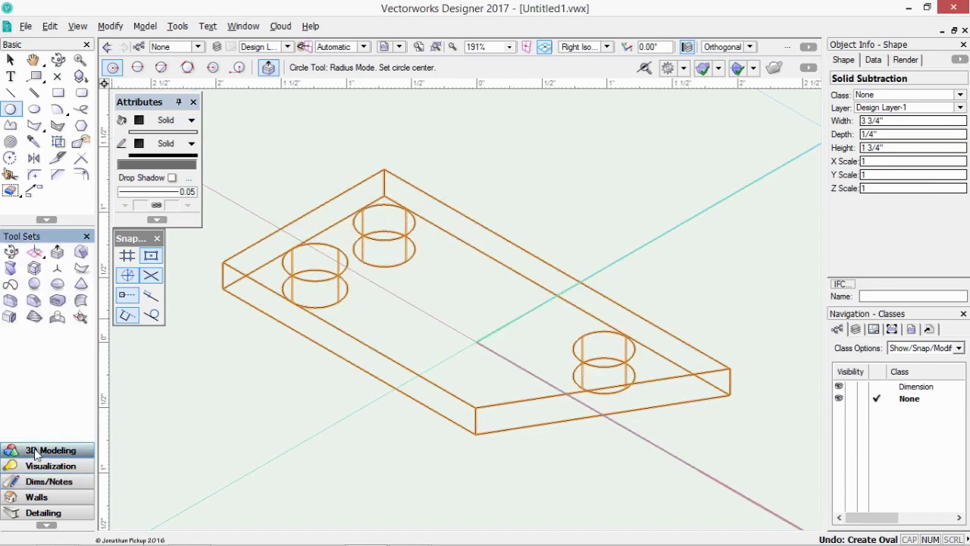
click(11, 301)
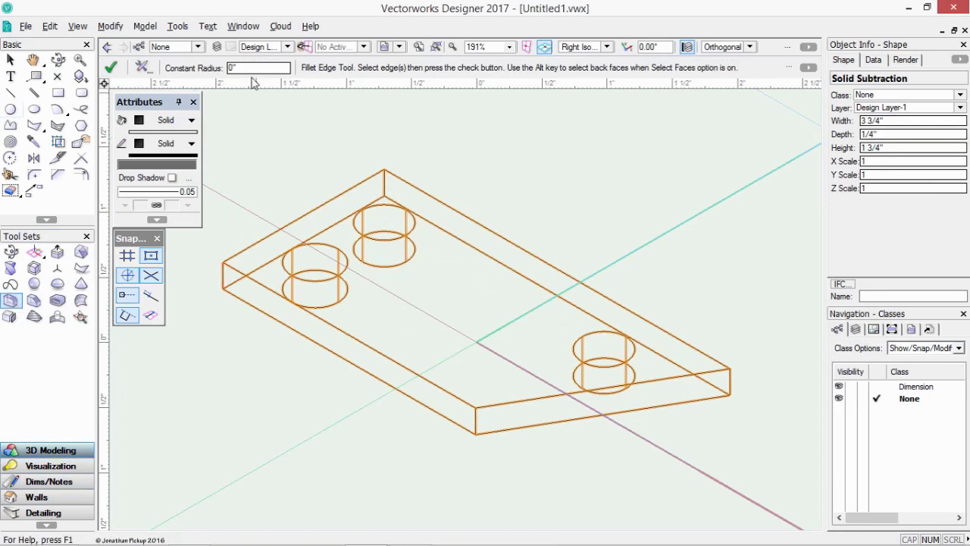
drag(245, 69, 208, 64)
text(6mm)
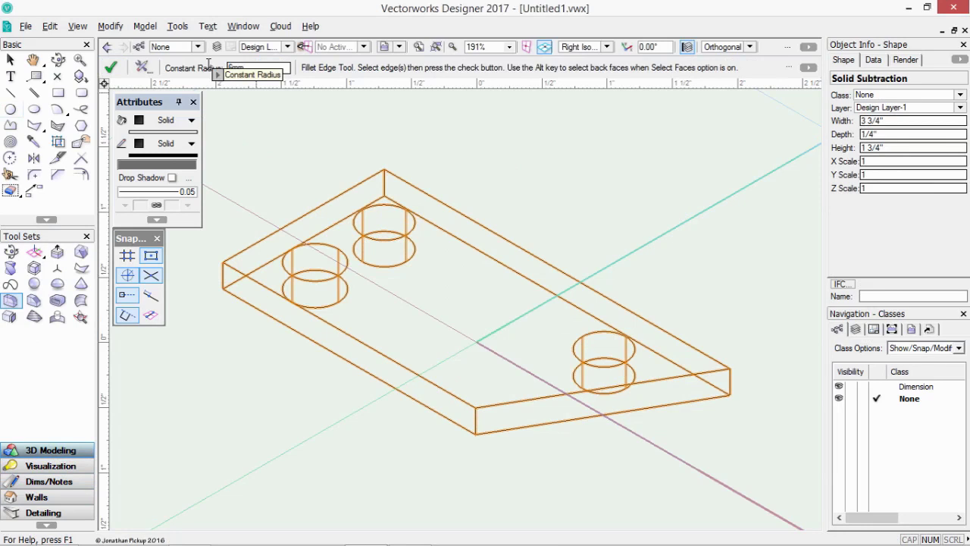
click(224, 276)
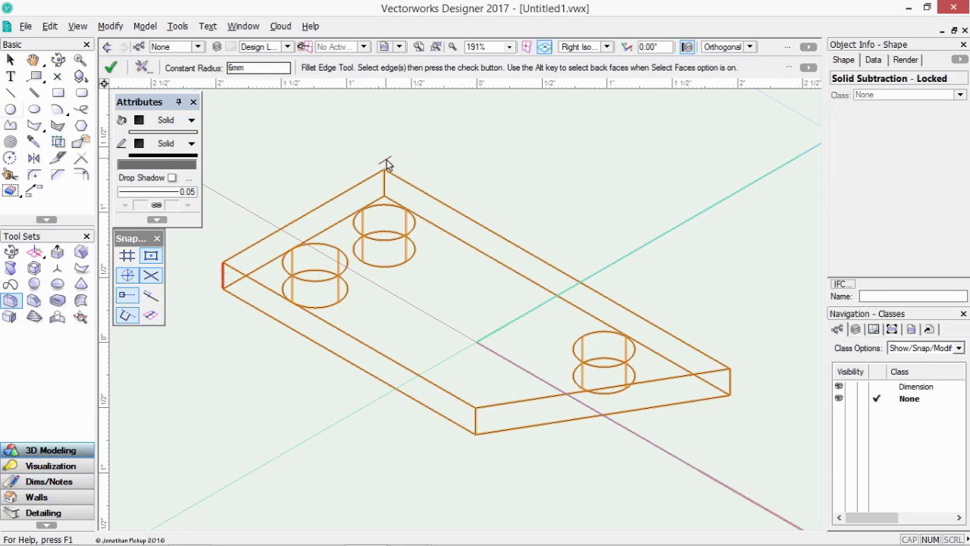
shift+click(385, 186)
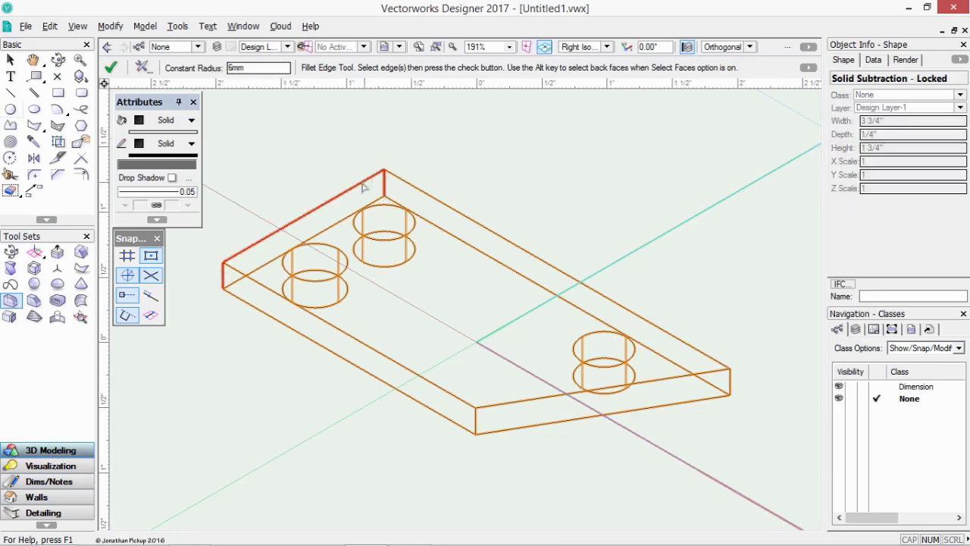
shift+click(729, 385)
shift+click(478, 423)
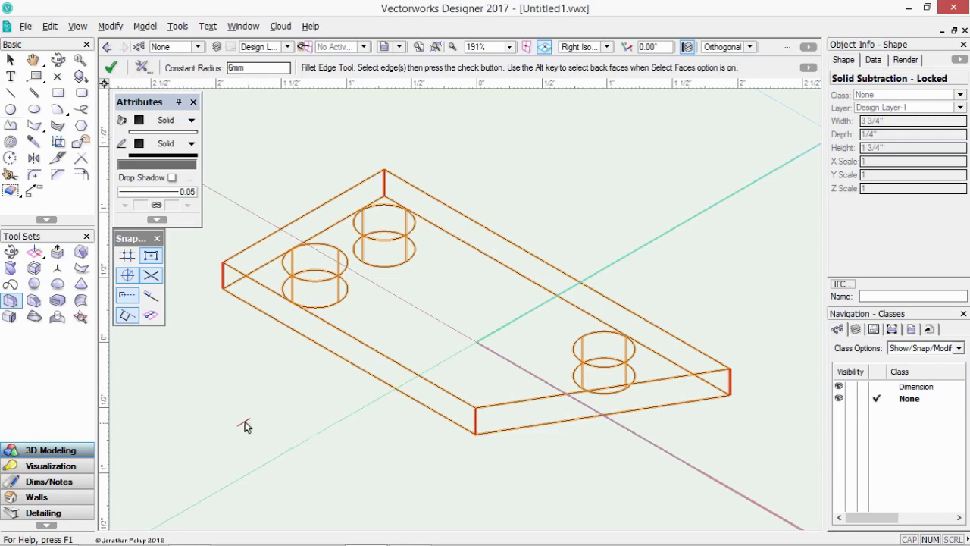
key(Return)
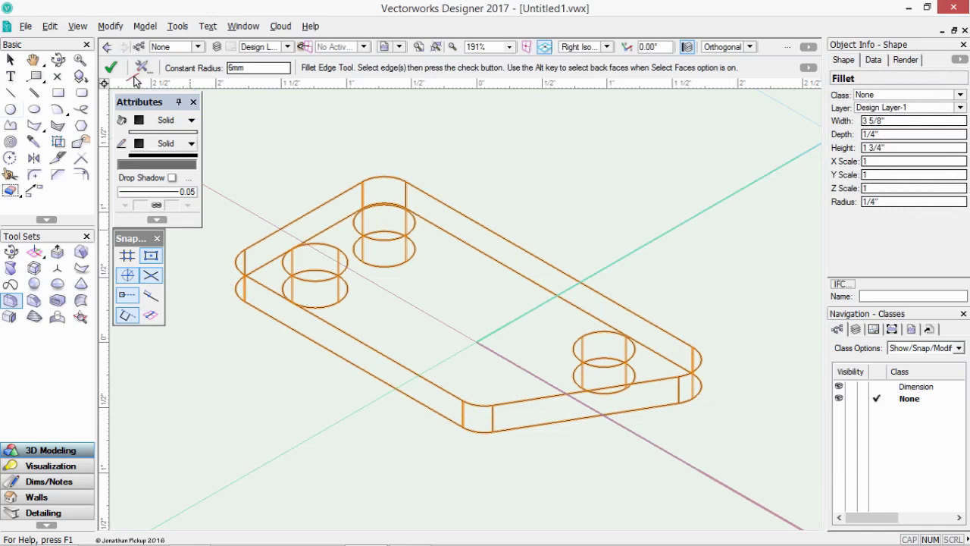
click(257, 110)
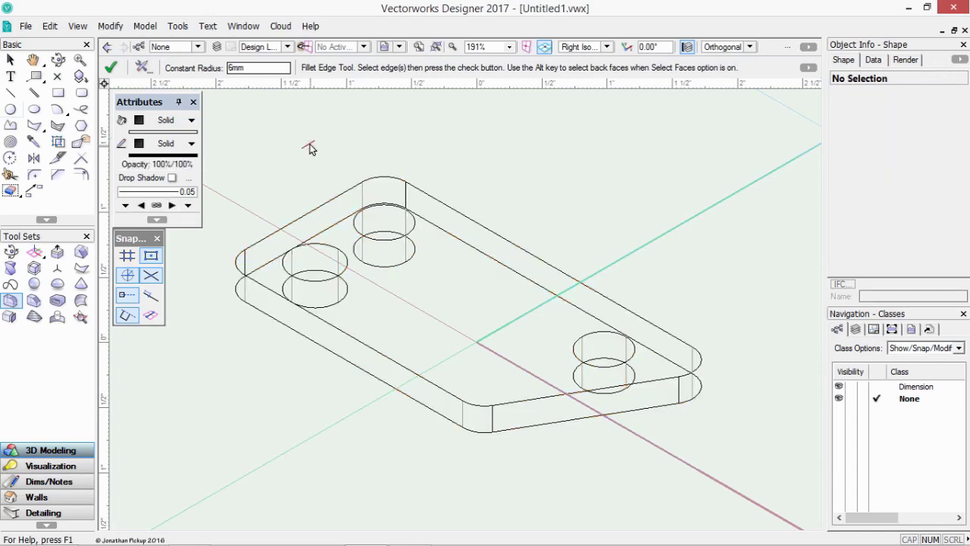